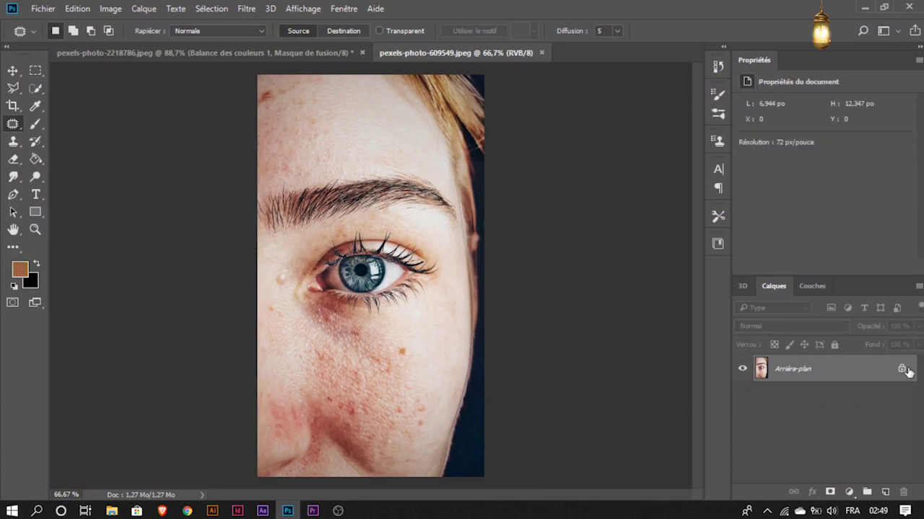
Unlock the photo layer, duplicate it, and invert the copy to a negative.
click(902, 368)
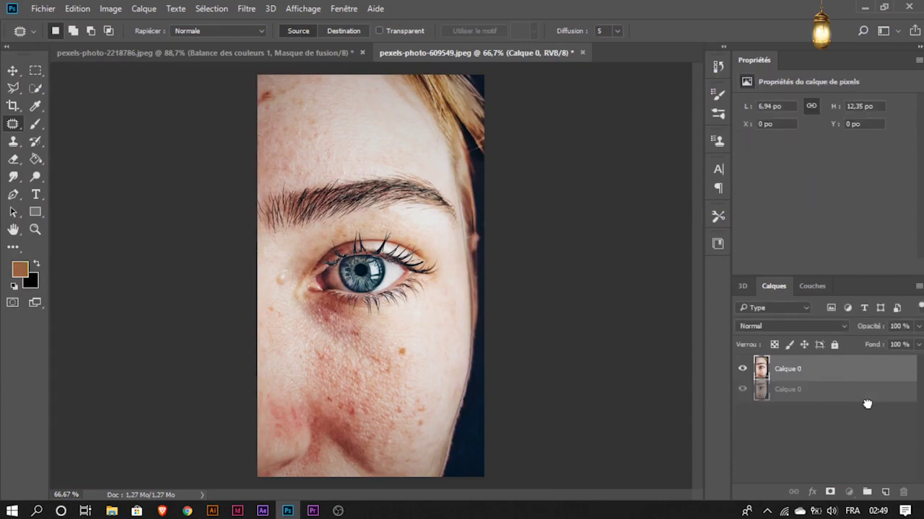
drag(800, 369, 884, 491)
key(ctrl+i)
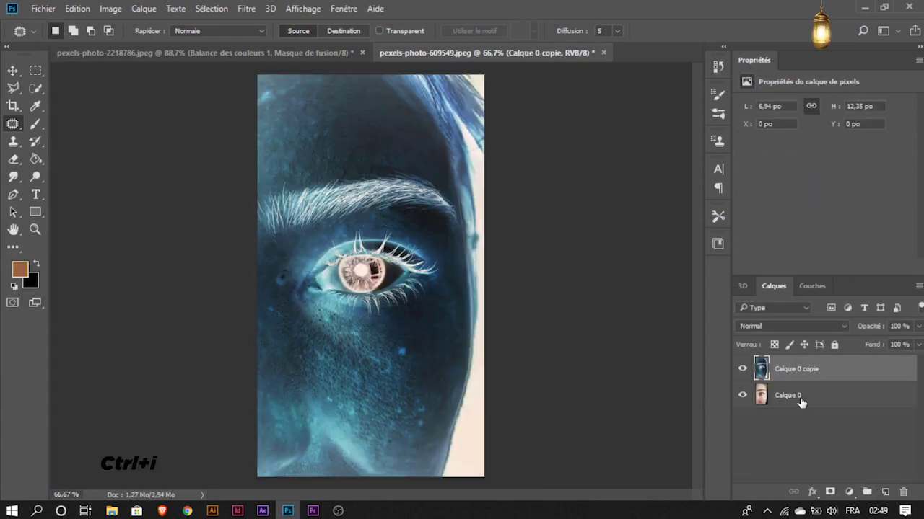
Set the copy's blend mode to Lumière vive after briefly trying Lumière crue.
click(844, 326)
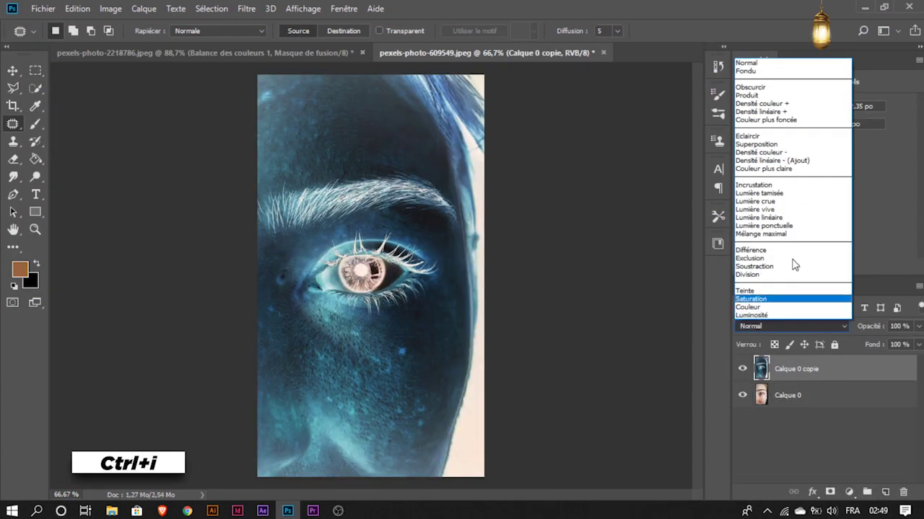
click(785, 210)
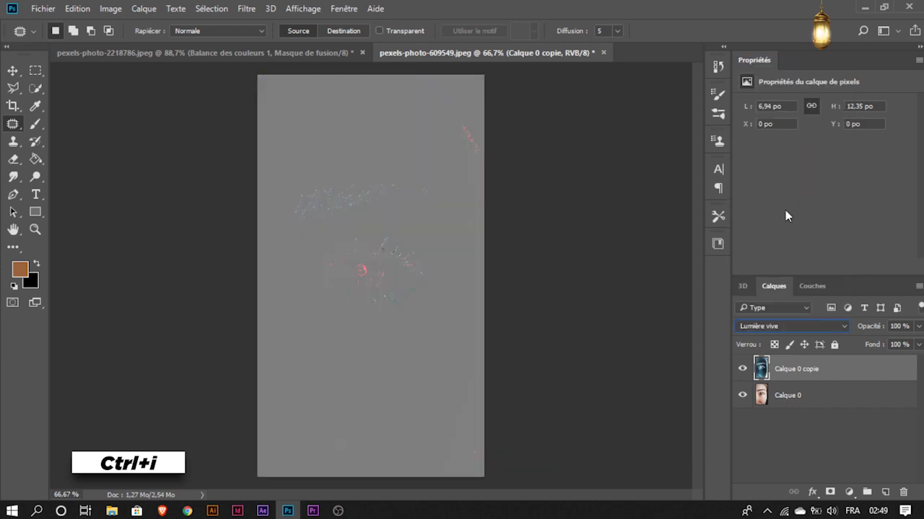
click(246, 9)
click(830, 326)
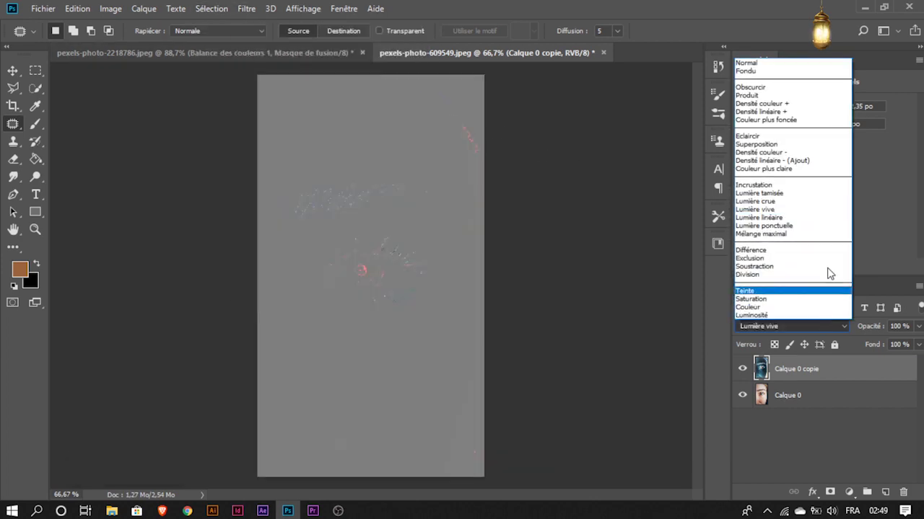
click(813, 210)
click(830, 326)
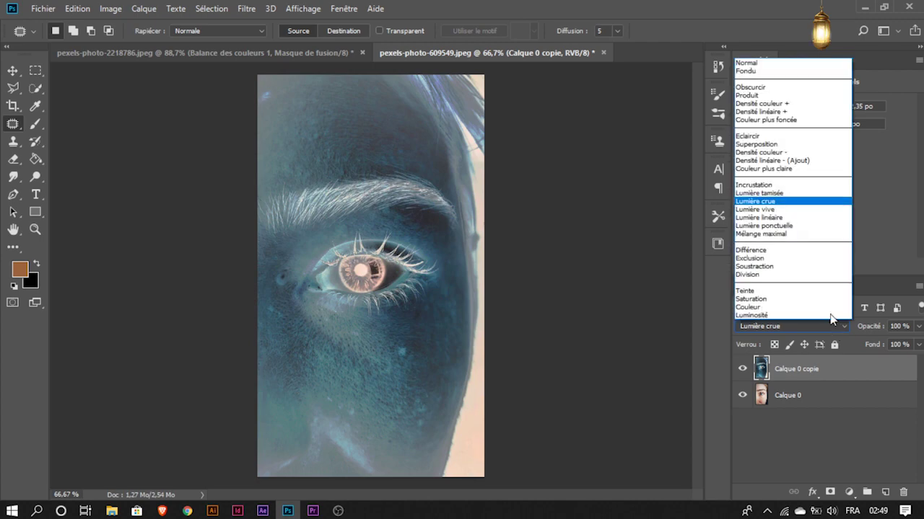
click(814, 211)
click(198, 9)
mouse_move(246, 8)
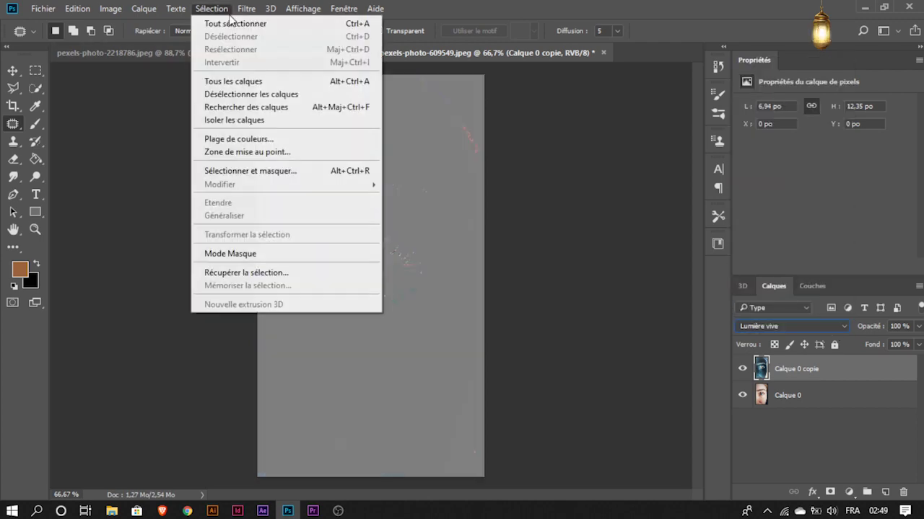
mouse_move(259, 274)
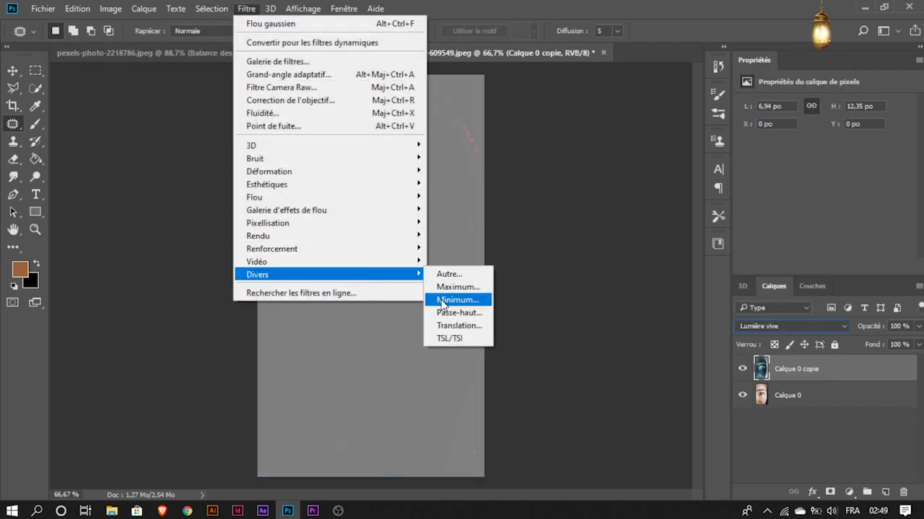
Apply a Passe-haut filter with a radius of about 20,8 pixels to Calque 0 copie.
click(442, 310)
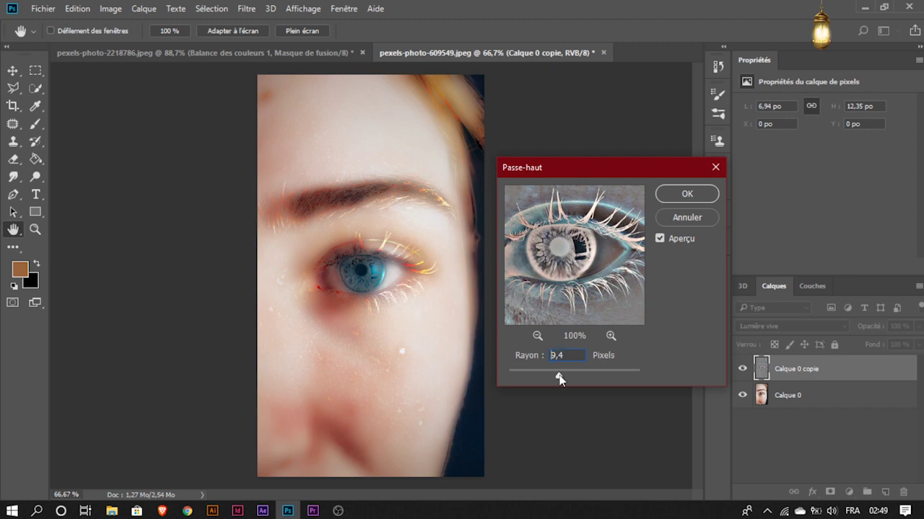
drag(559, 375, 569, 378)
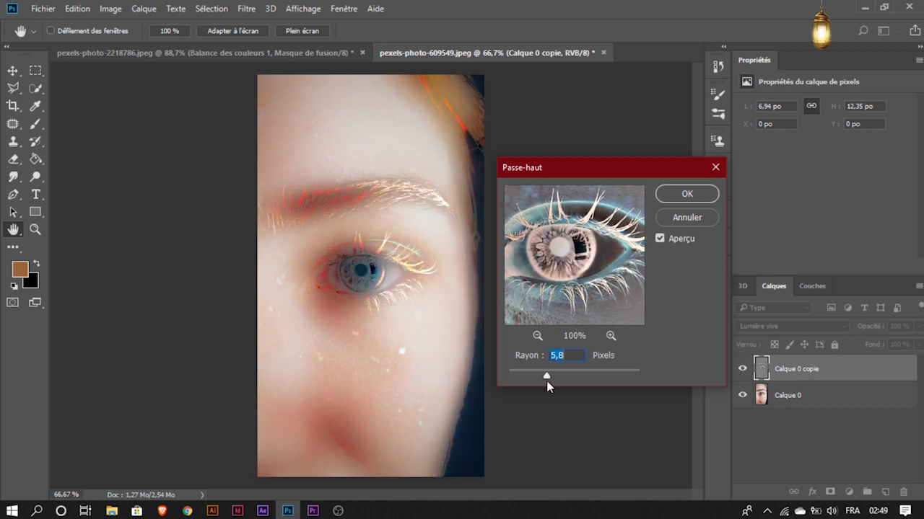
drag(559, 378, 561, 377)
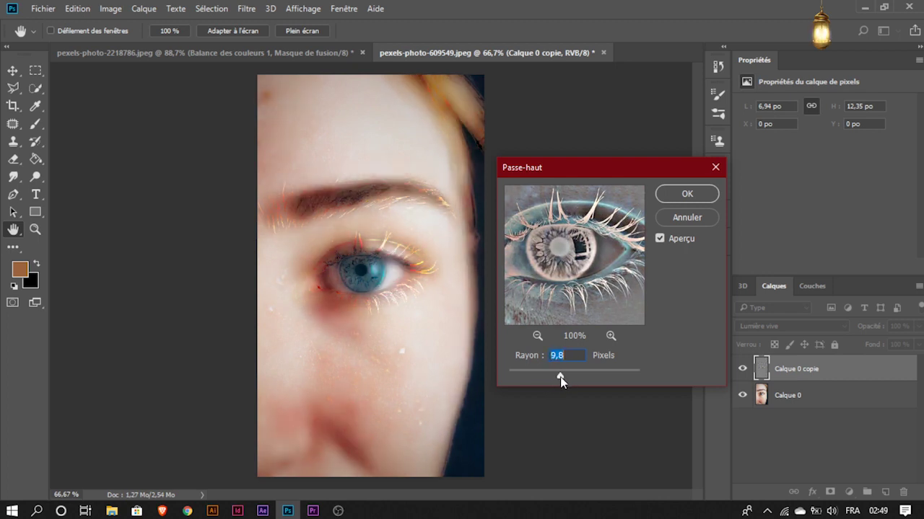
mouse_move(560, 377)
mouse_down()
mouse_move(579, 376)
mouse_move(566, 377)
mouse_up()
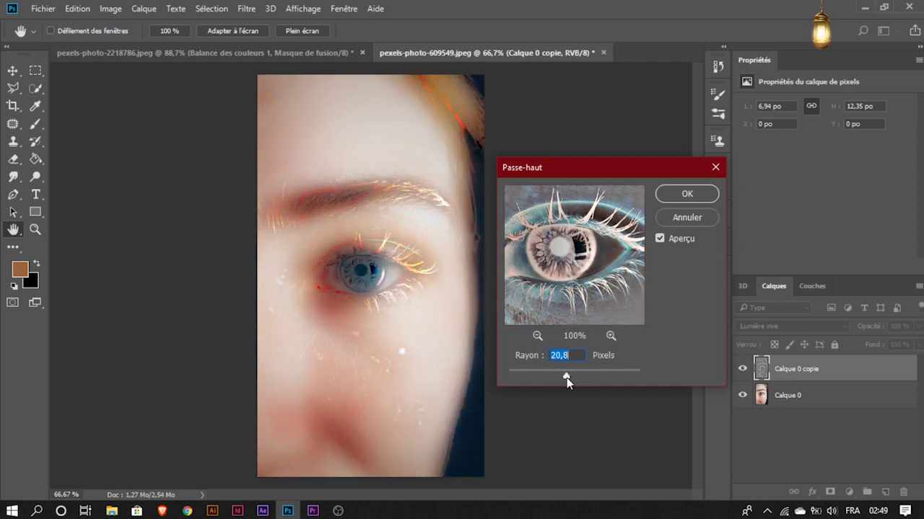
click(686, 193)
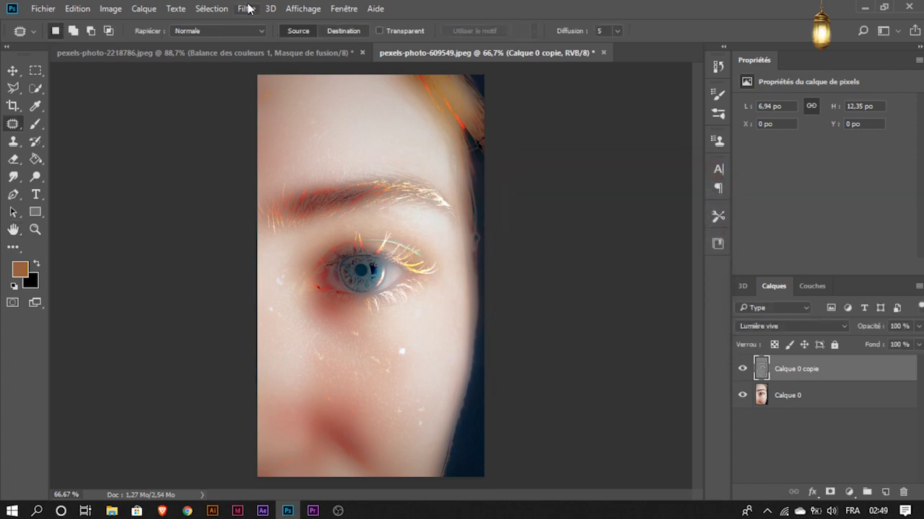
Apply a 2,5-pixel Flou gaussien to the inverted high-pass copy.
click(246, 8)
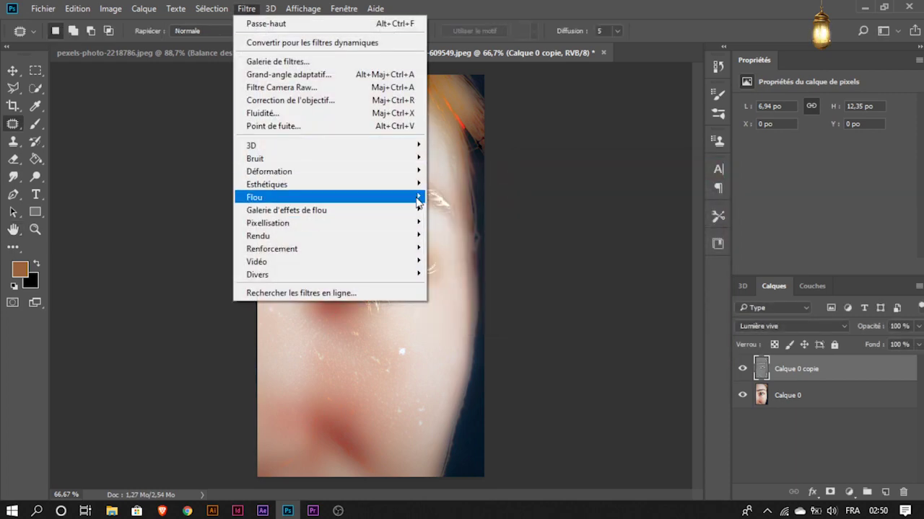
mouse_move(327, 197)
click(469, 262)
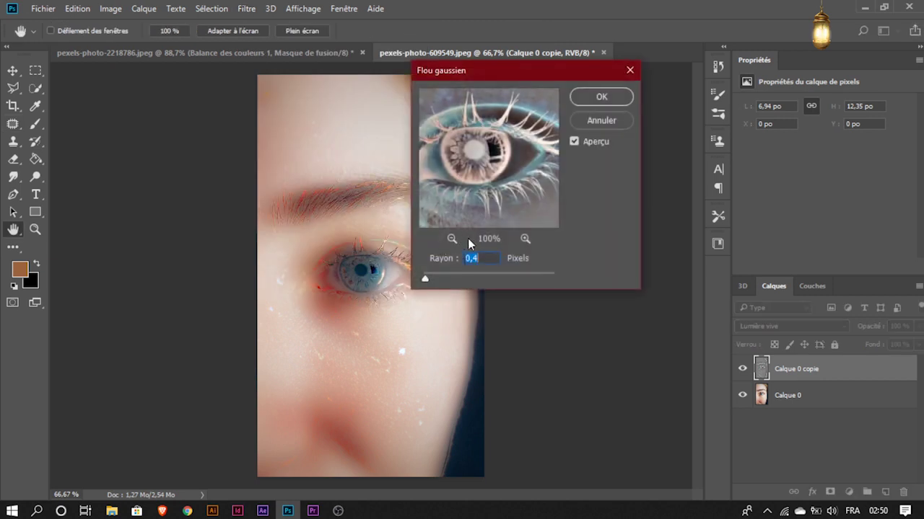
drag(425, 282, 432, 285)
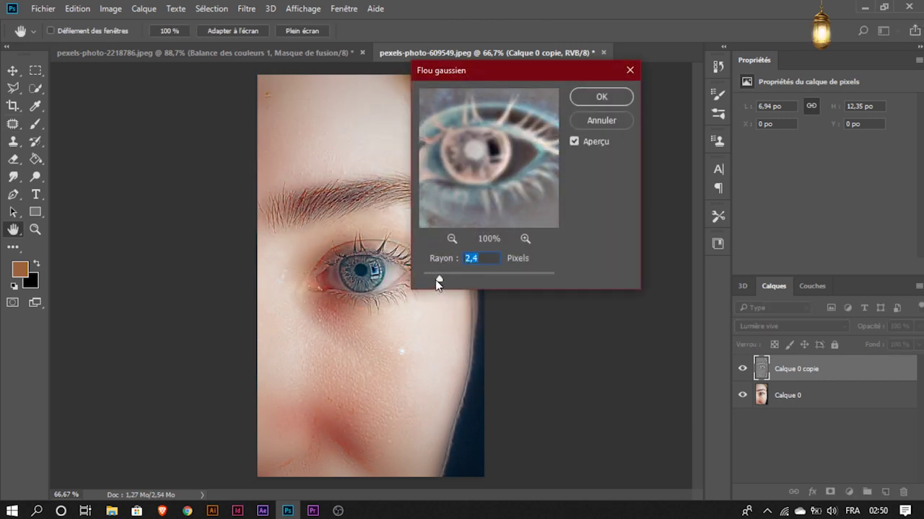
mouse_move(444, 284)
mouse_down()
mouse_move(451, 286)
mouse_move(442, 283)
mouse_up()
click(591, 99)
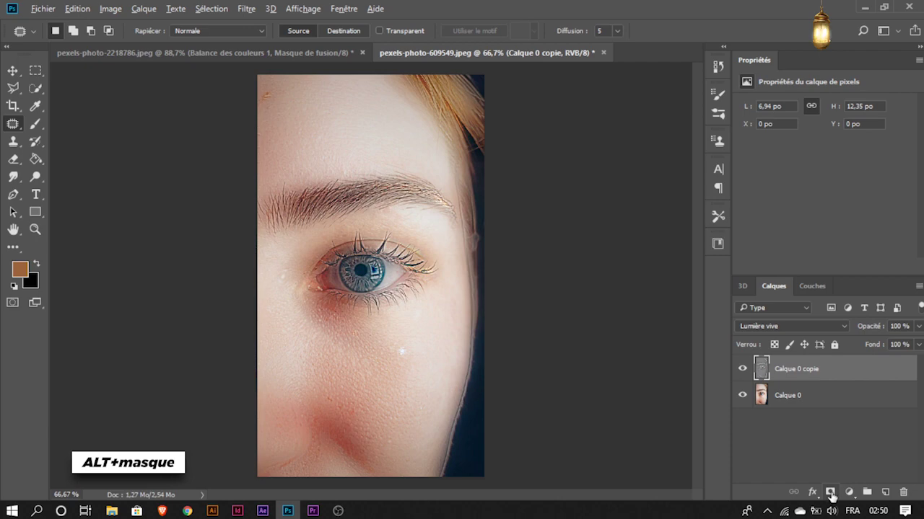
Add a hide-all black mask and set up a 100% opacity, 78-pixel brush.
alt+click(831, 492)
click(35, 124)
scroll(348, 123, up, 1)
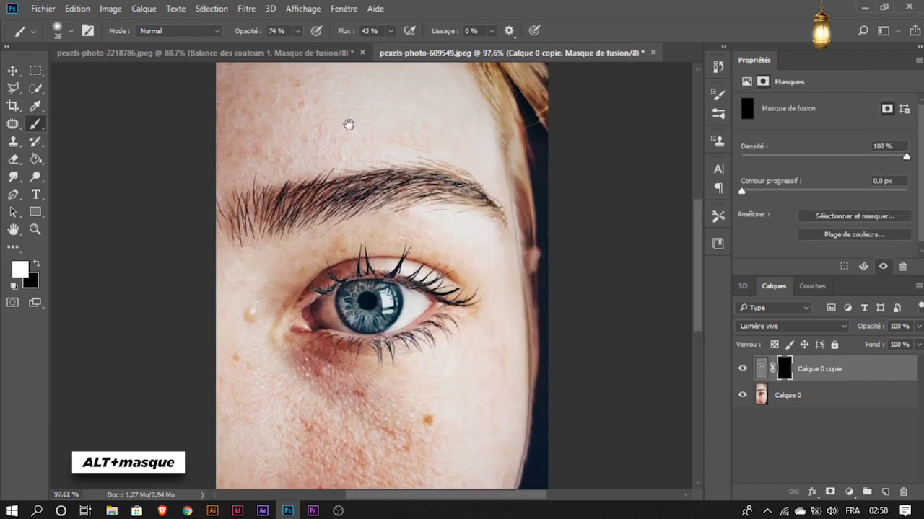
scroll(315, 198, up, 1)
click(278, 31)
text(100)
key(Return)
text(50)
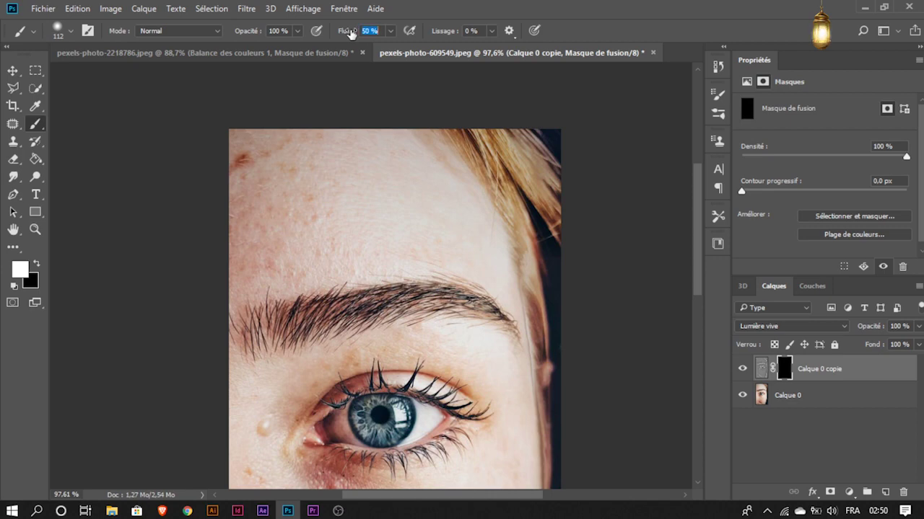
alt+right_click(350, 207)
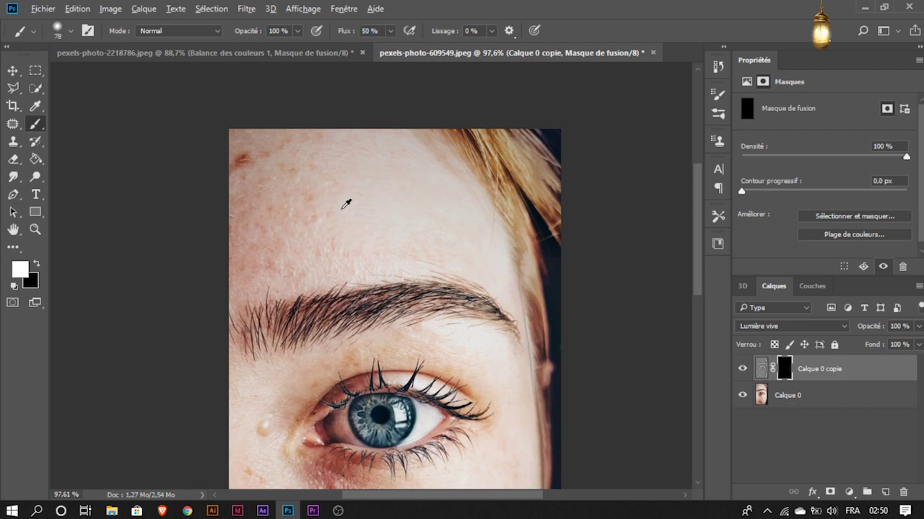
Paint white on the mask over the forehead, cheek acne, under-eye skin and right jawline.
click(234, 173)
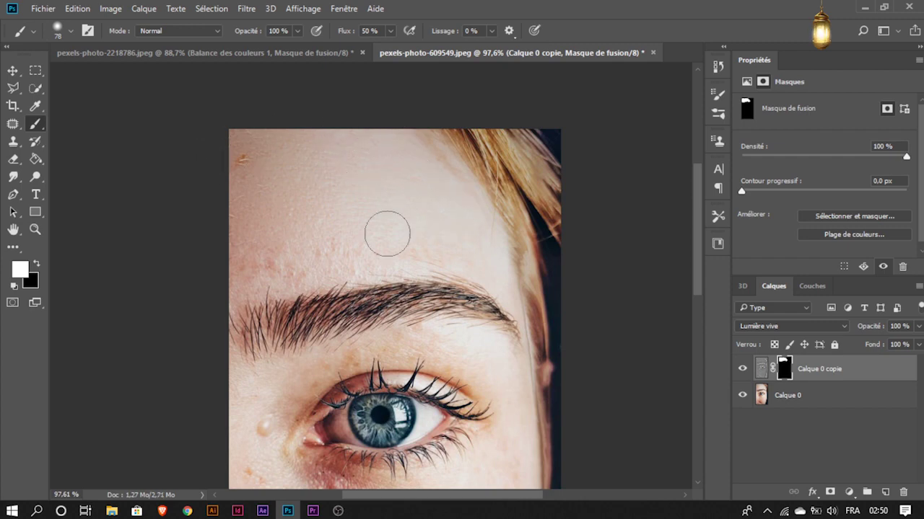
drag(418, 233, 207, 239)
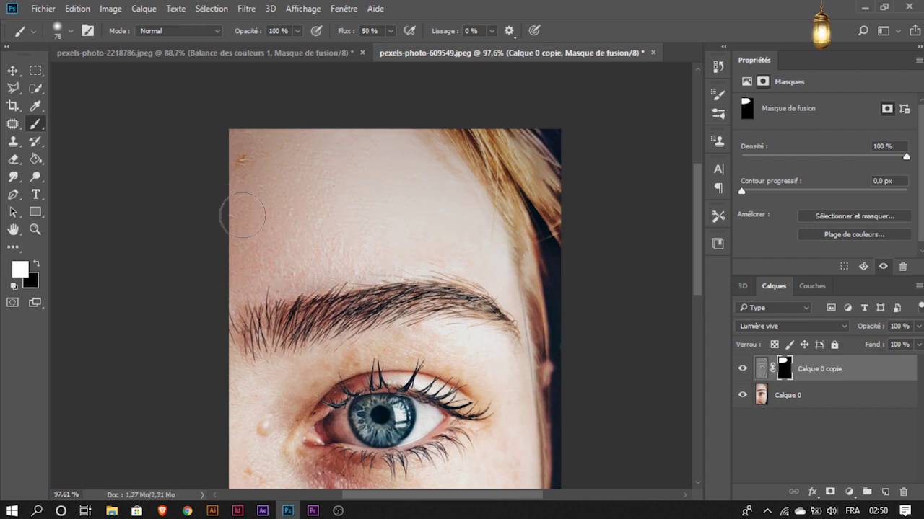
scroll(376, 248, down, 2)
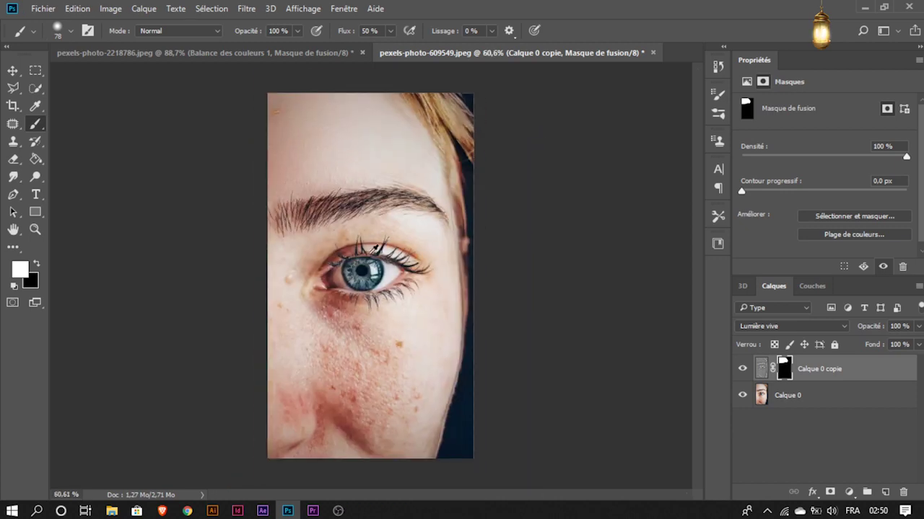
scroll(382, 280, up, 1)
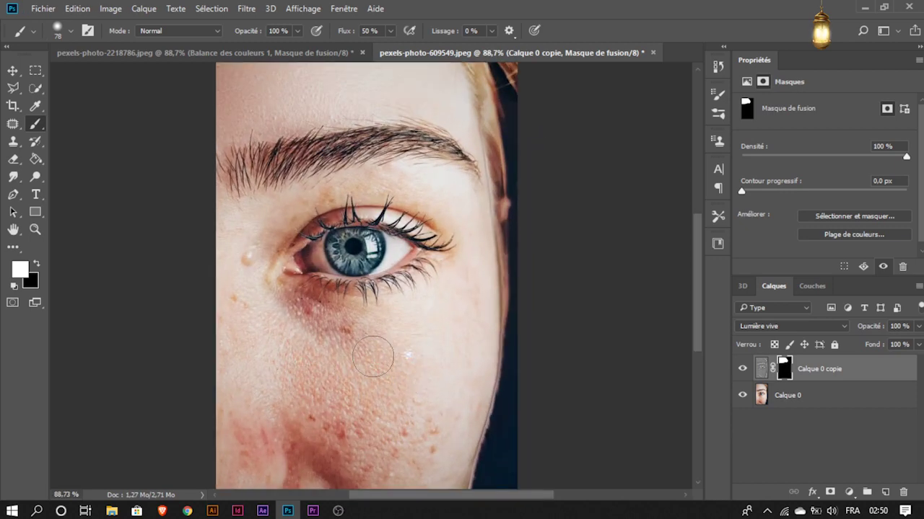
mouse_move(328, 392)
mouse_down()
mouse_move(339, 425)
mouse_move(254, 406)
mouse_move(231, 339)
mouse_move(241, 263)
mouse_up()
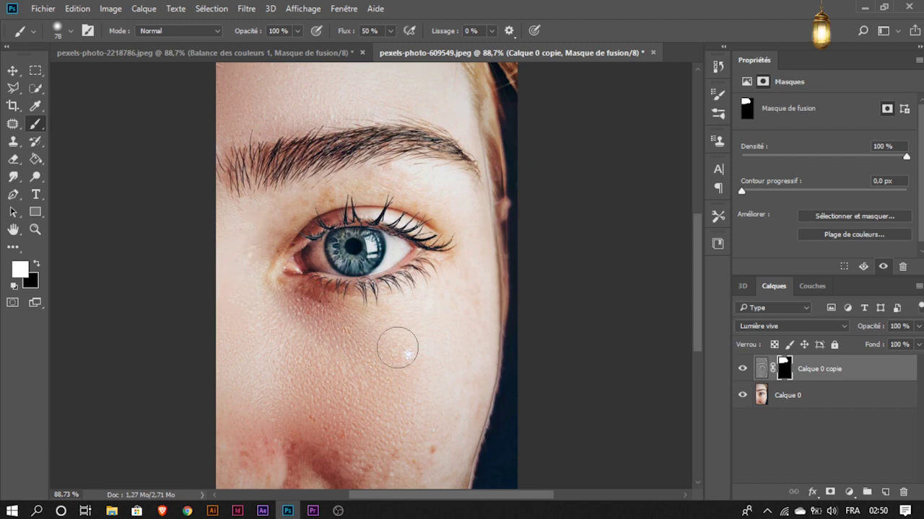
drag(379, 324, 266, 301)
mouse_move(464, 370)
mouse_down()
mouse_move(469, 345)
mouse_move(454, 332)
mouse_move(476, 339)
mouse_move(429, 437)
mouse_move(439, 385)
mouse_move(356, 357)
mouse_up()
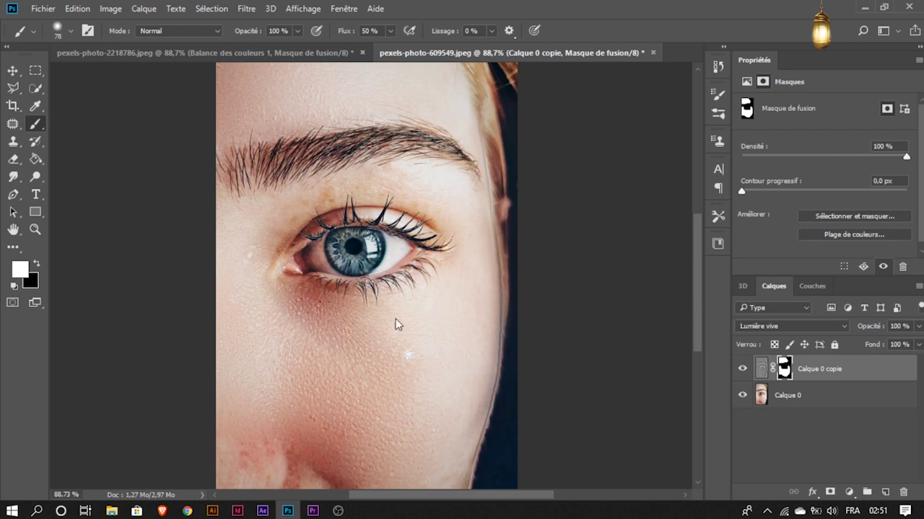
Zoom in on the cheek and paint smoothing onto the skin beneath the lower lashes.
scroll(295, 192, down, 2)
scroll(418, 310, down, 2)
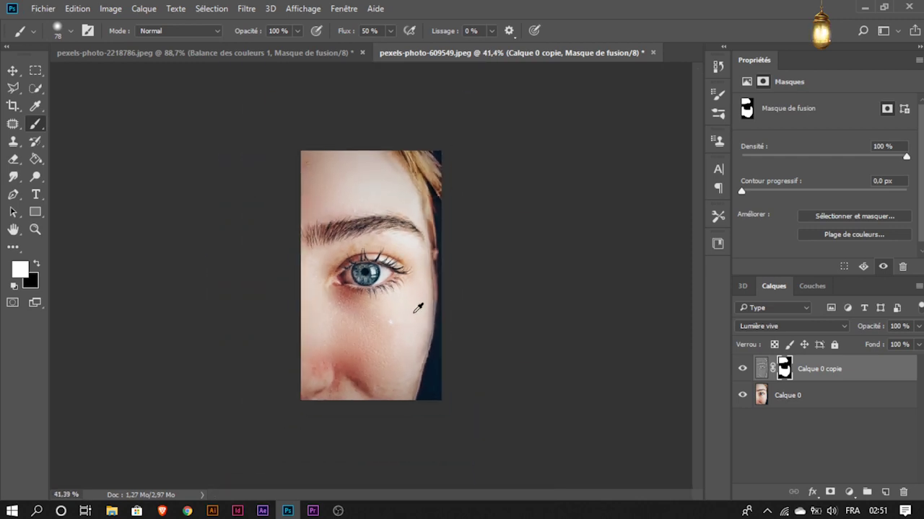
scroll(382, 380, up, 3)
drag(382, 380, 367, 279)
scroll(372, 281, up, 2)
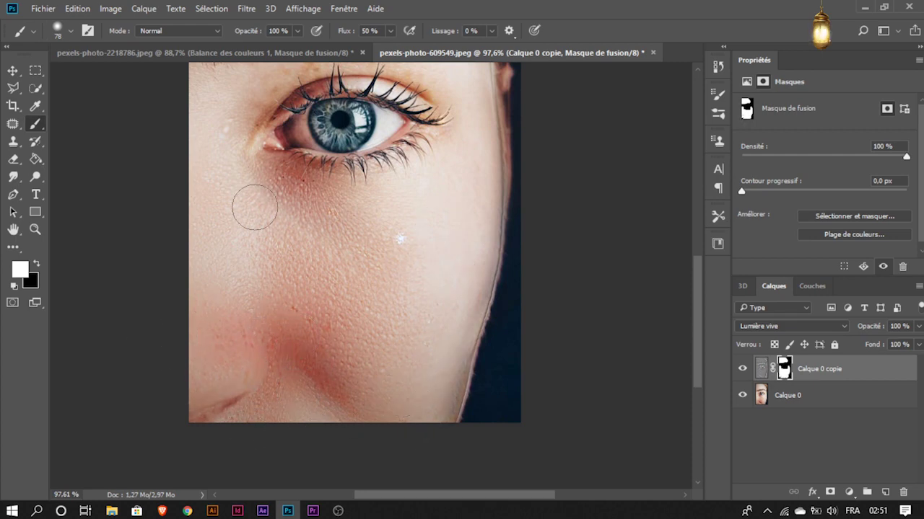
drag(384, 185, 345, 191)
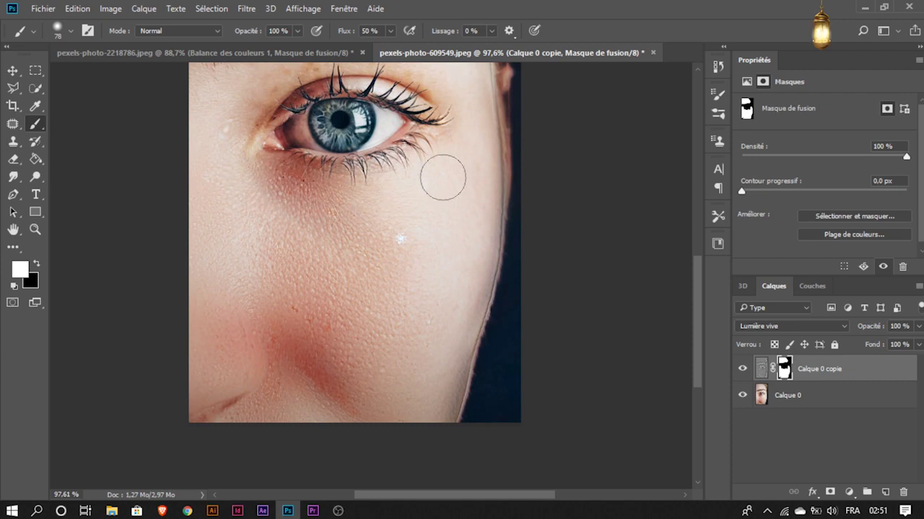
scroll(396, 231, down, 2)
scroll(385, 239, down, 2)
scroll(376, 249, up, 2)
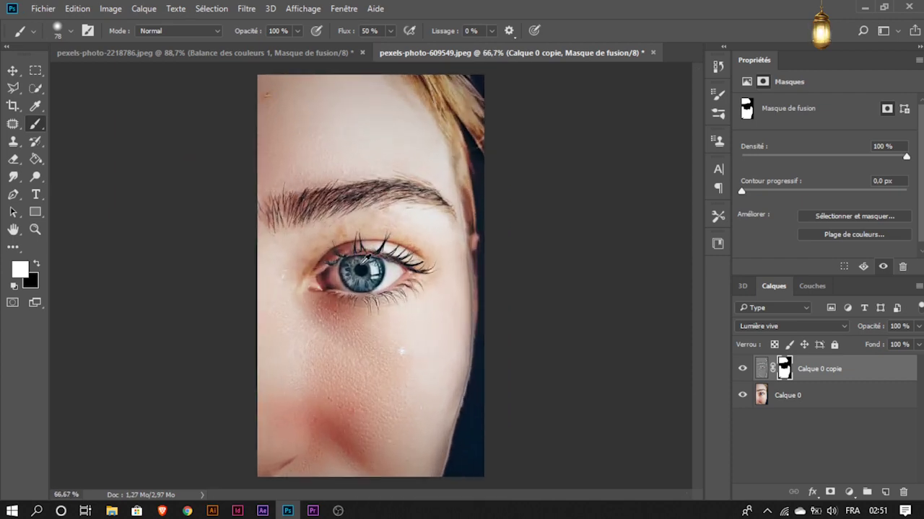
scroll(311, 217, up, 2)
scroll(303, 260, up, 1)
scroll(296, 273, up, 1)
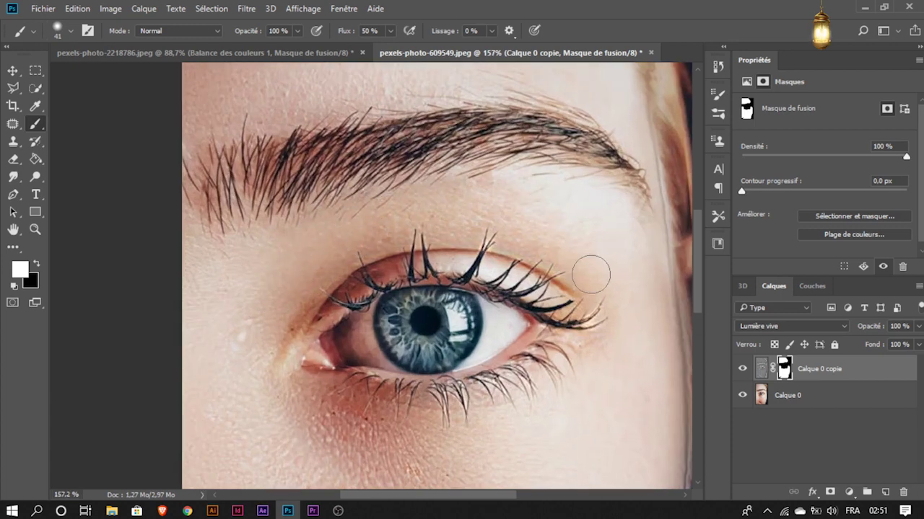
Swap brush colors with X, then compare the face with and without smoothing.
key(x)
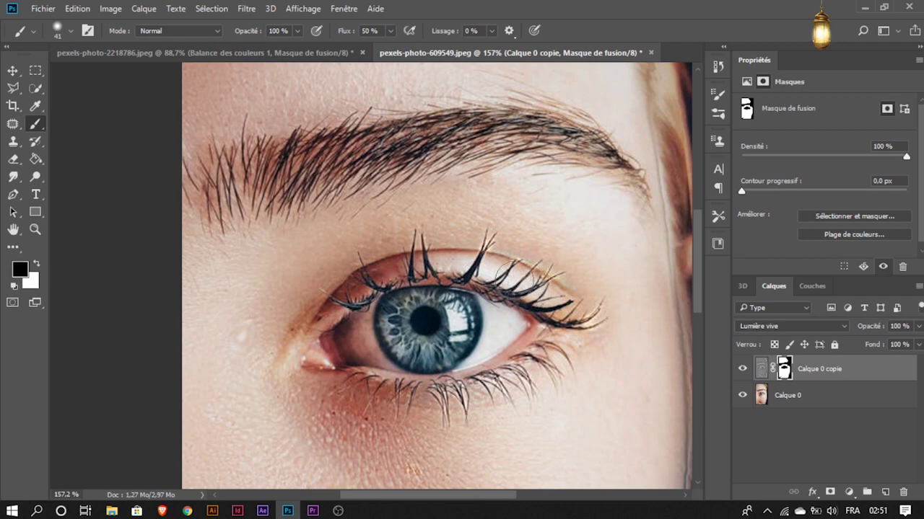
key(x)
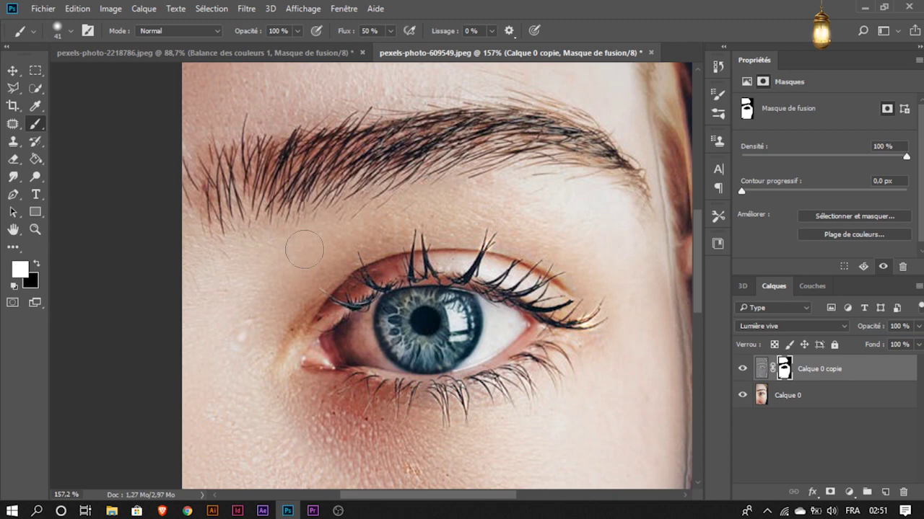
scroll(577, 274, down, 3)
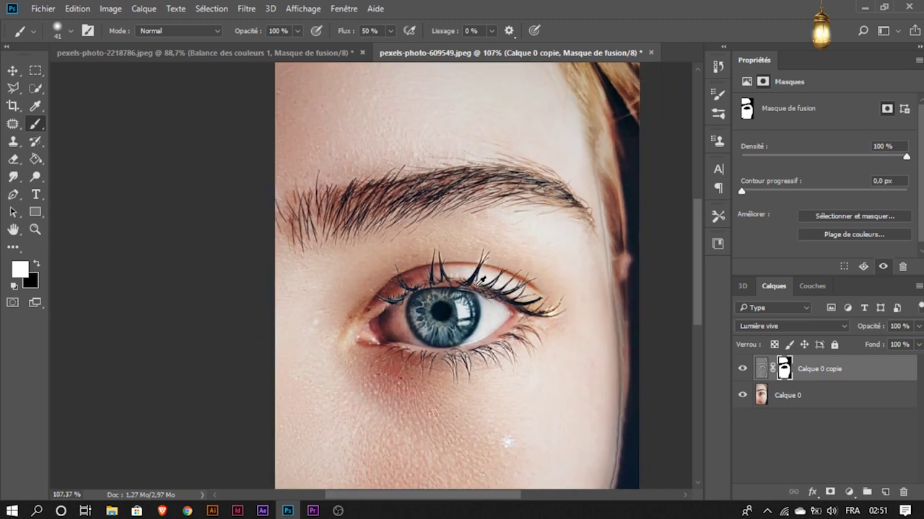
scroll(505, 288, down, 3)
scroll(404, 308, up, 3)
scroll(359, 260, down, 1)
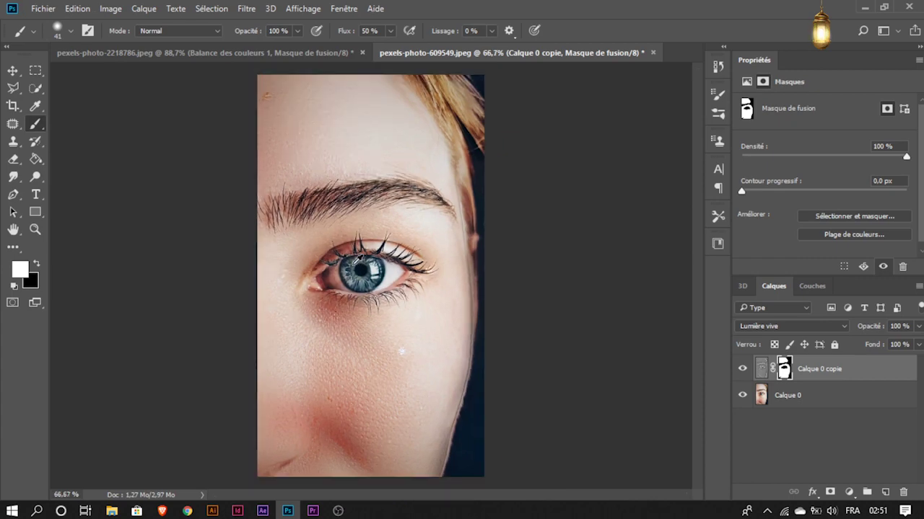
scroll(272, 90, up, 2)
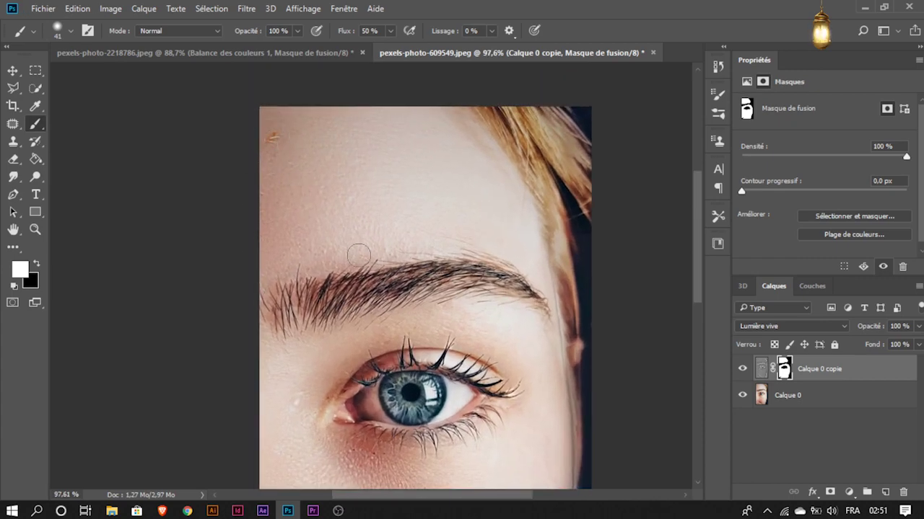
scroll(460, 186, down, 3)
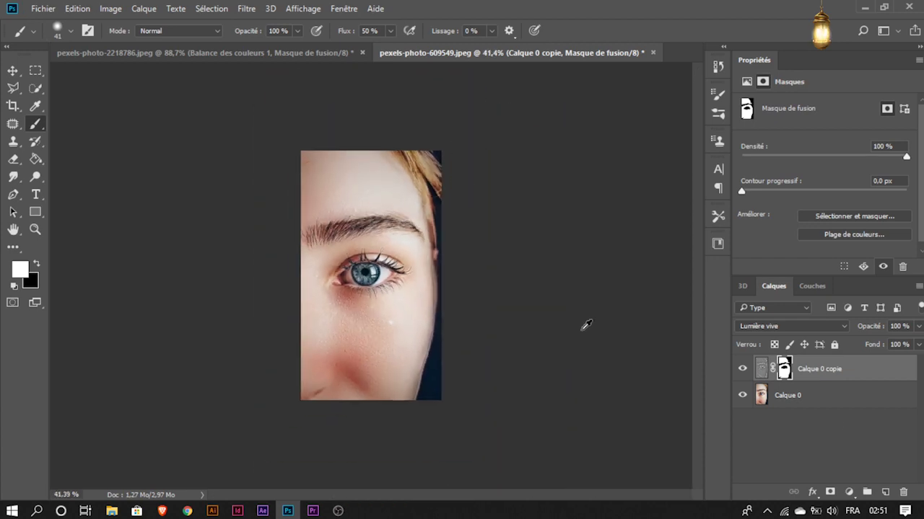
click(742, 369)
scroll(483, 222, up, 1)
scroll(484, 216, up, 1)
scroll(464, 206, up, 1)
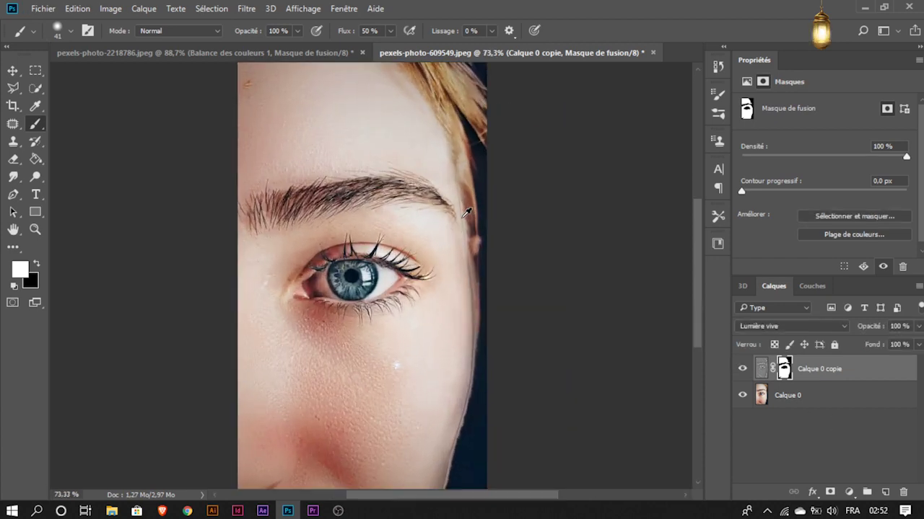
Lower Calque 1's opacity and erase the pale lightening overlay off the eyebrow.
scroll(467, 213, down, 1)
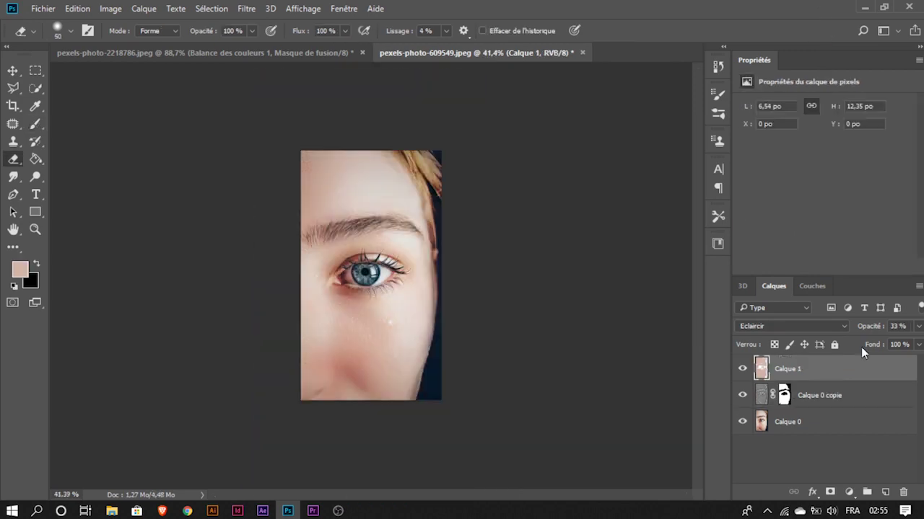
mouse_move(868, 330)
mouse_down()
mouse_move(854, 329)
mouse_move(918, 332)
mouse_move(856, 330)
mouse_up()
key(ctrl+plus)
key(ctrl+plus)
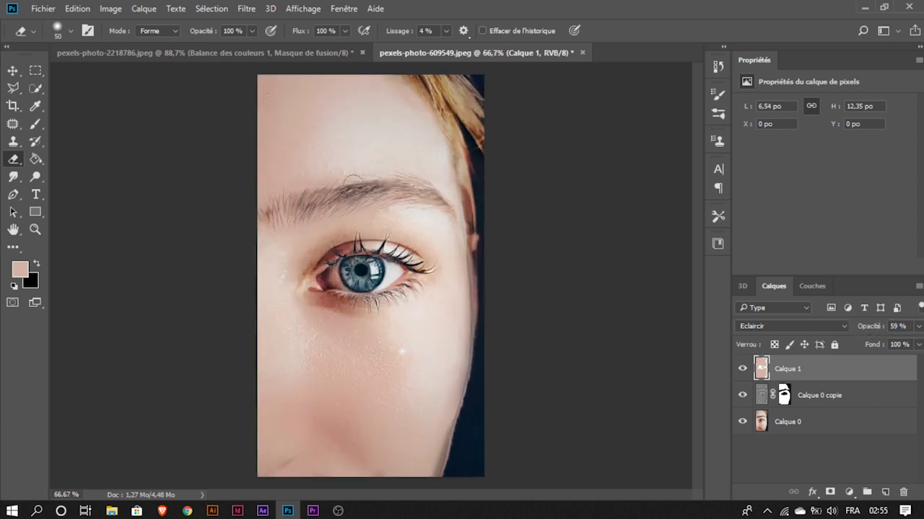
mouse_move(352, 189)
mouse_down()
mouse_move(307, 209)
mouse_move(342, 185)
mouse_move(318, 199)
mouse_move(408, 178)
mouse_move(457, 205)
mouse_move(328, 209)
mouse_up()
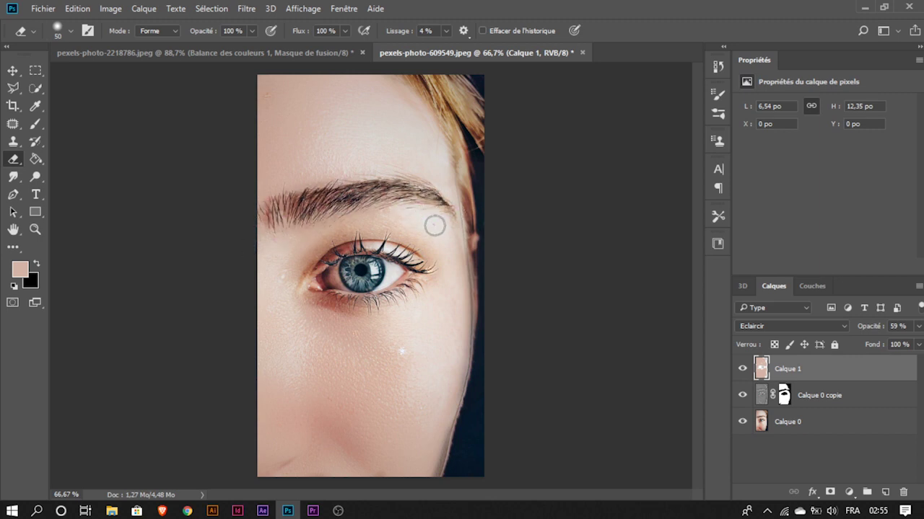
key(ctrl+0)
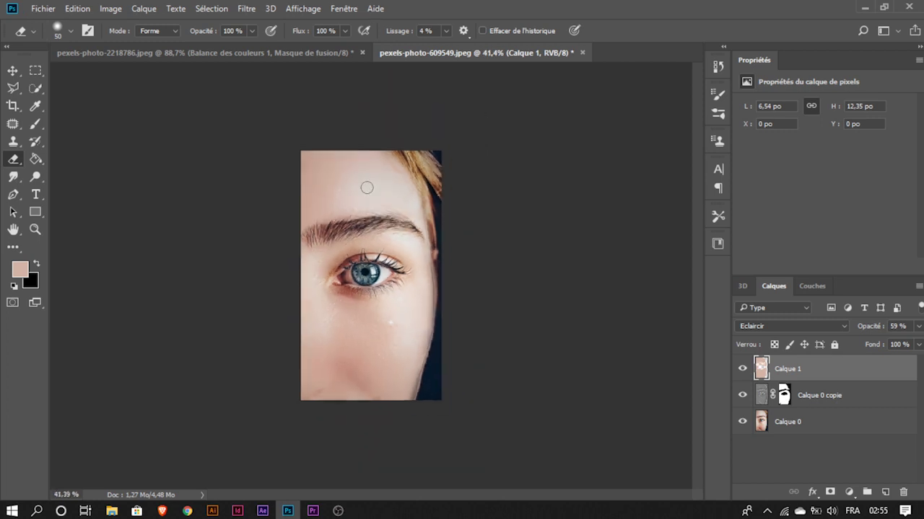
Reduce Calque 1's opacity further to 28% and review the result.
drag(867, 328, 864, 329)
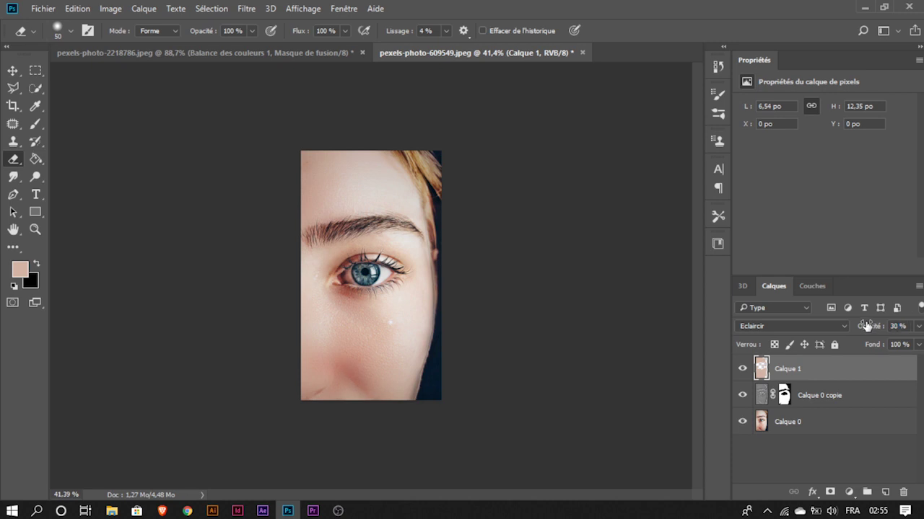
scroll(491, 336, up, 2)
scroll(491, 338, up, 2)
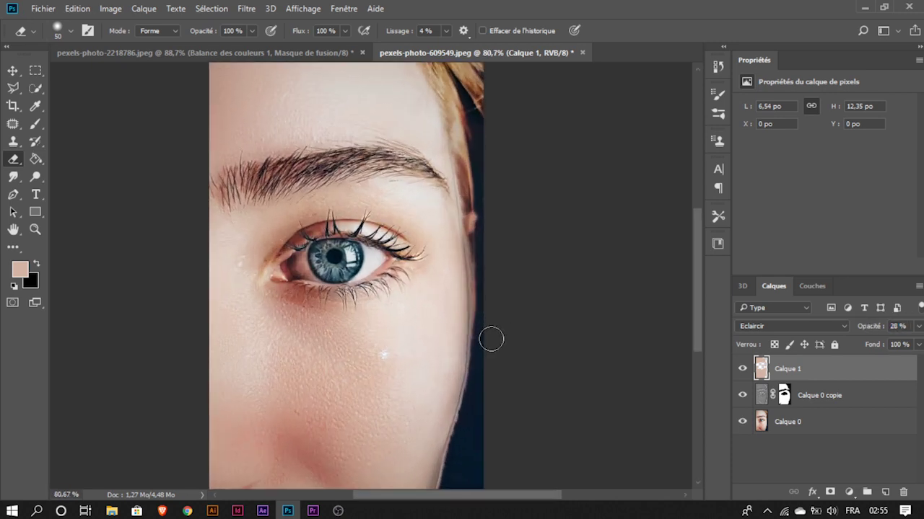
scroll(491, 338, down, 2)
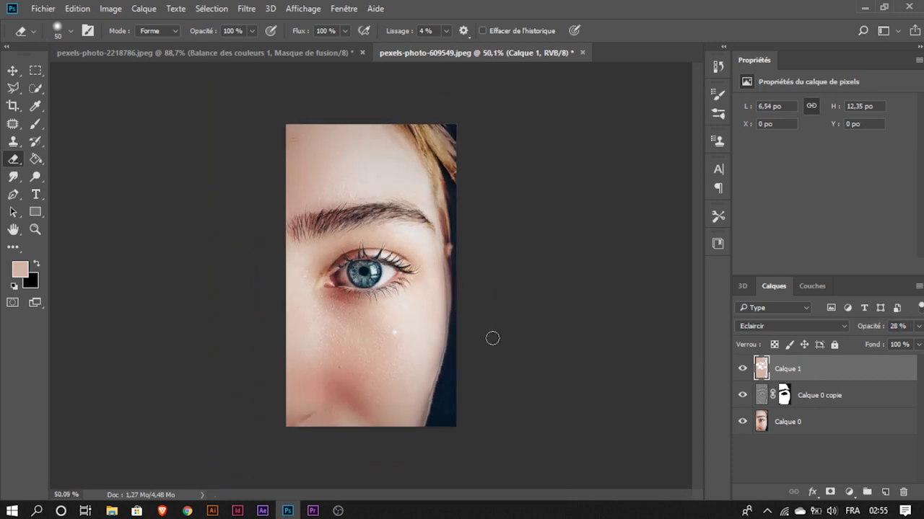
scroll(492, 339, down, 1)
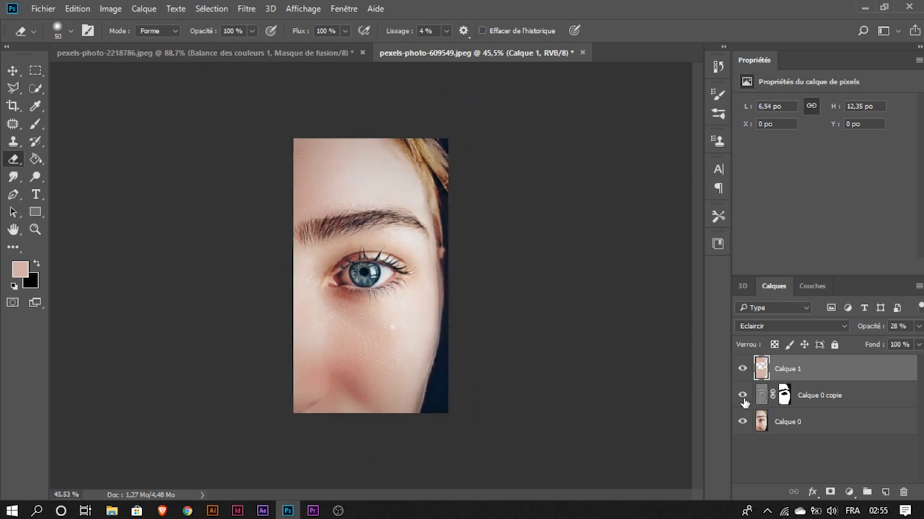
click(743, 396)
click(743, 397)
click(742, 397)
scroll(488, 321, down, 1)
scroll(480, 330, up, 3)
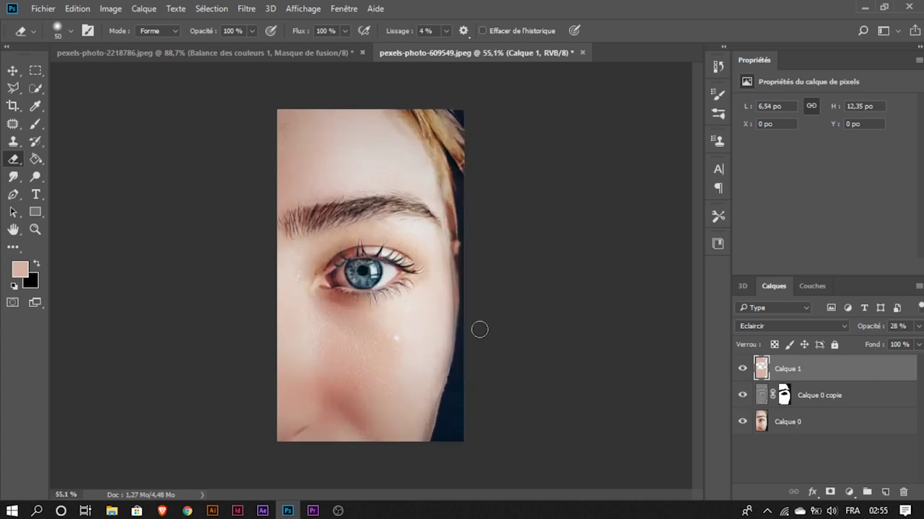
scroll(480, 330, down, 1)
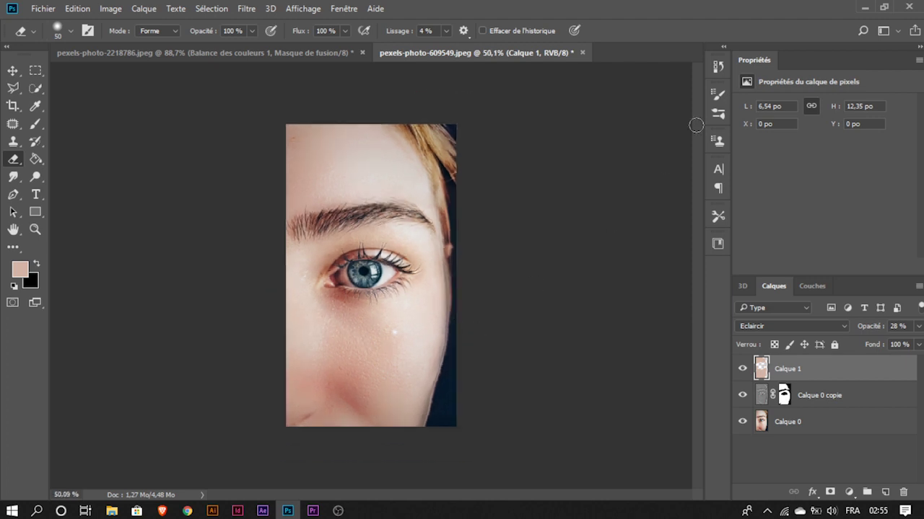